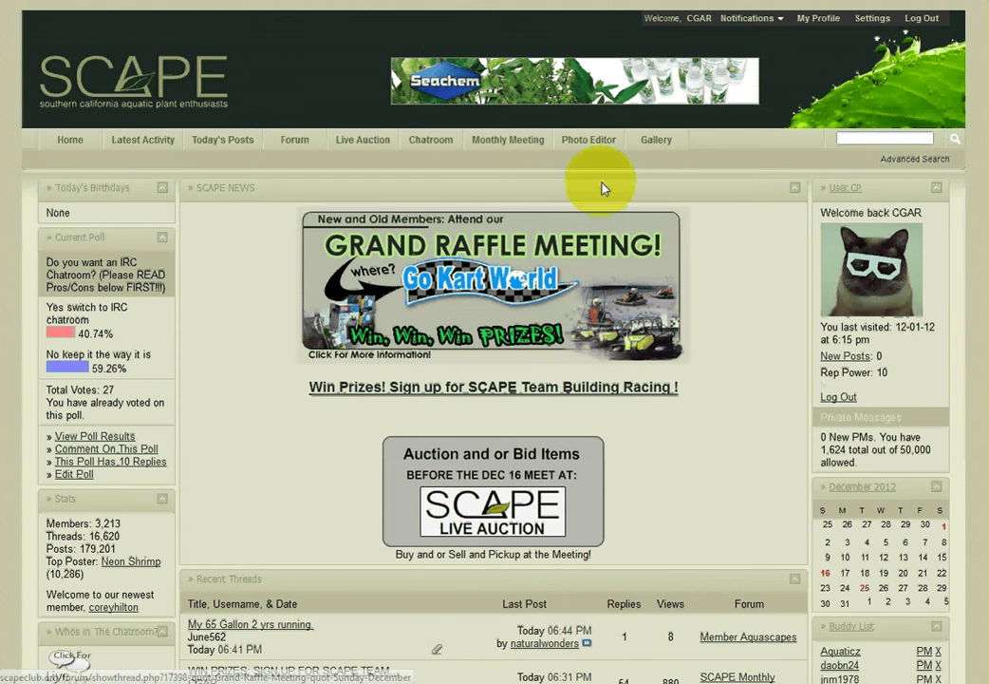
# Step: Open the sprayer photo jw3BxF13bu13y from the computer in Pixlr's Photo Editor
pyautogui.click(577, 144)
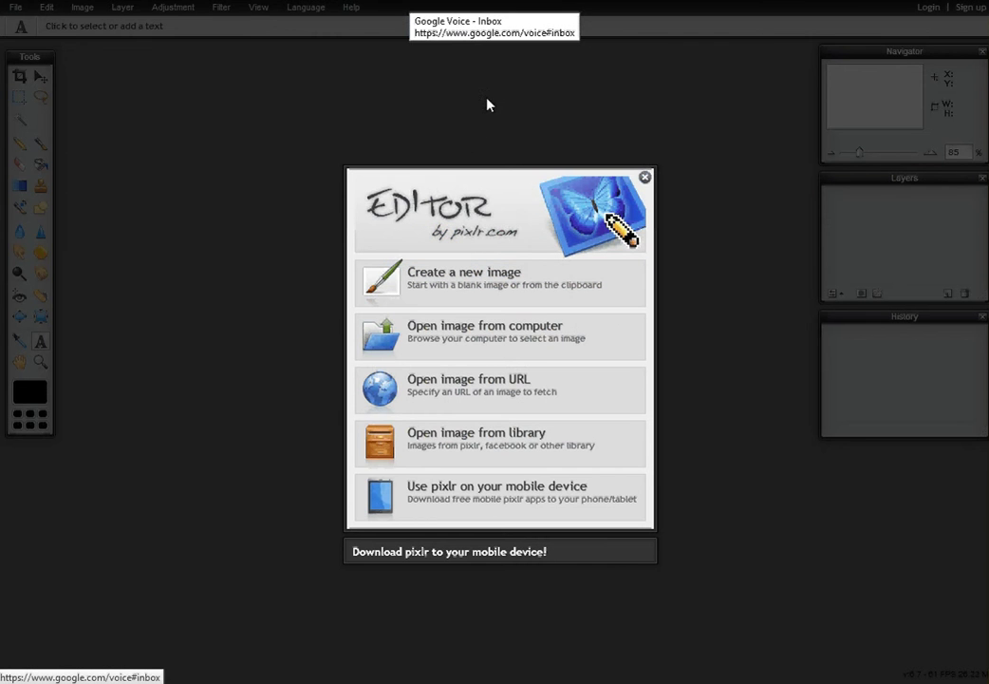
pyautogui.click(348, 230)
pyautogui.click(418, 351)
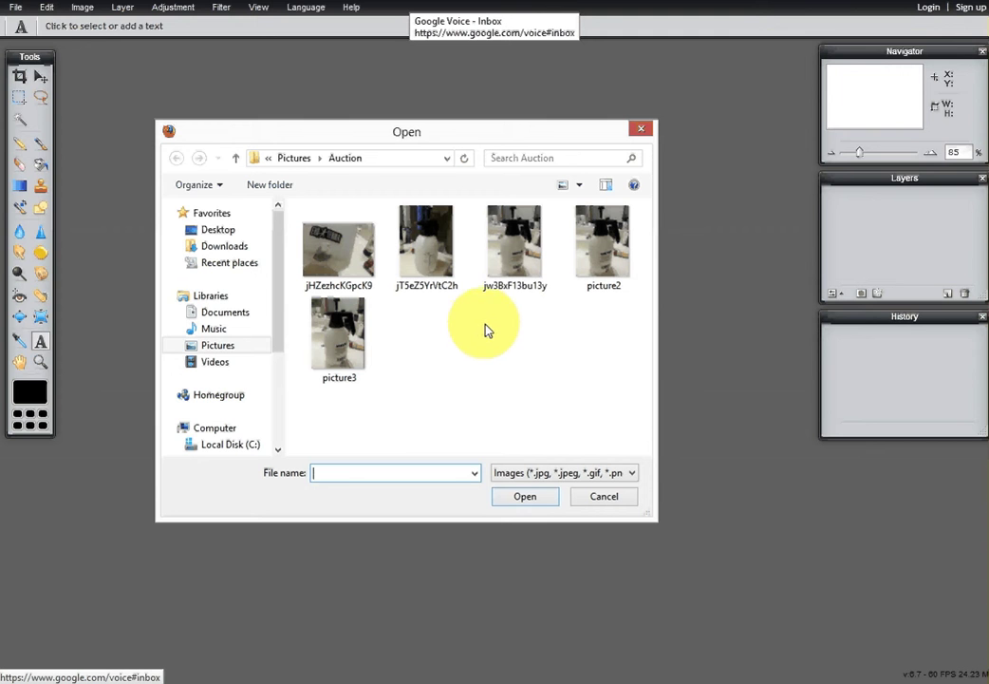
pyautogui.doubleClick(513, 250)
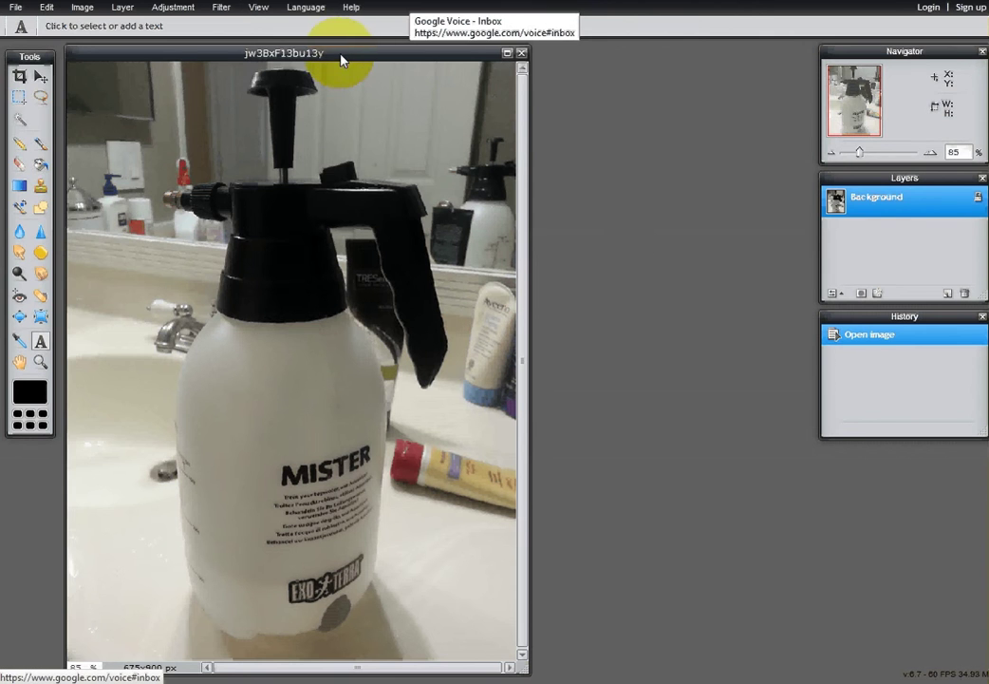
# Step: Bring up the Image size settings and re-enter the height value 900
pyautogui.moveTo(344, 60); pyautogui.dragTo(341, 58)
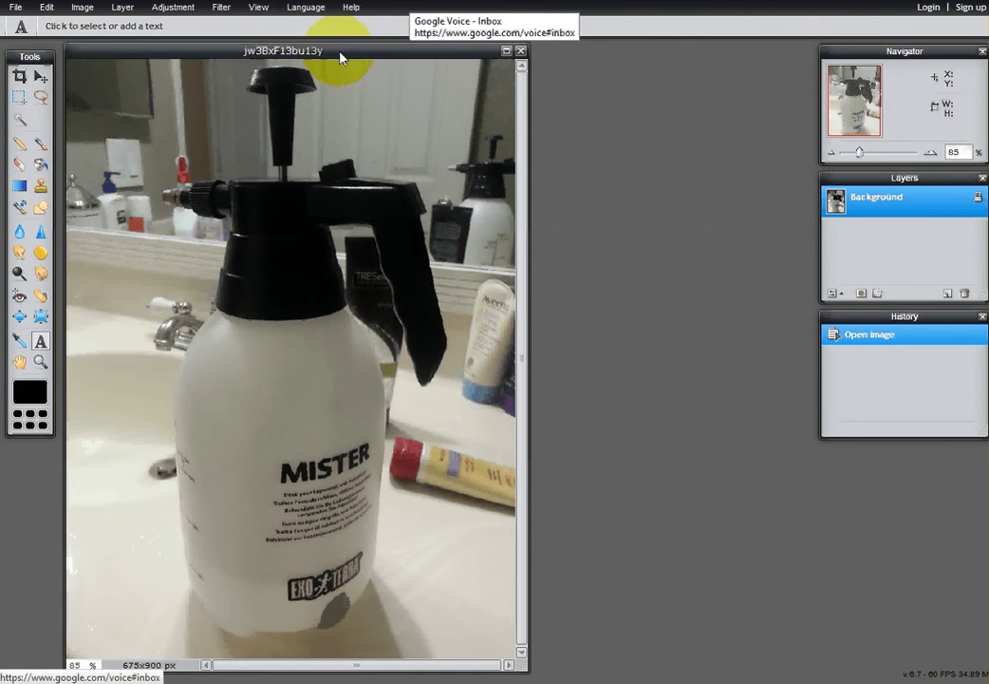
pyautogui.click(82, 8)
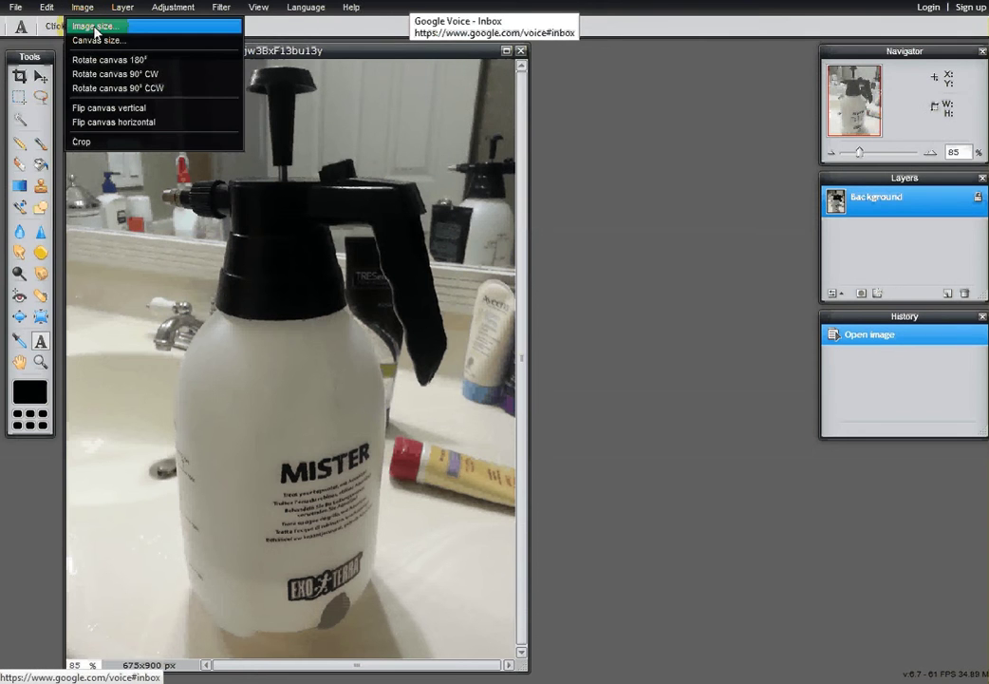
pyautogui.click(95, 29)
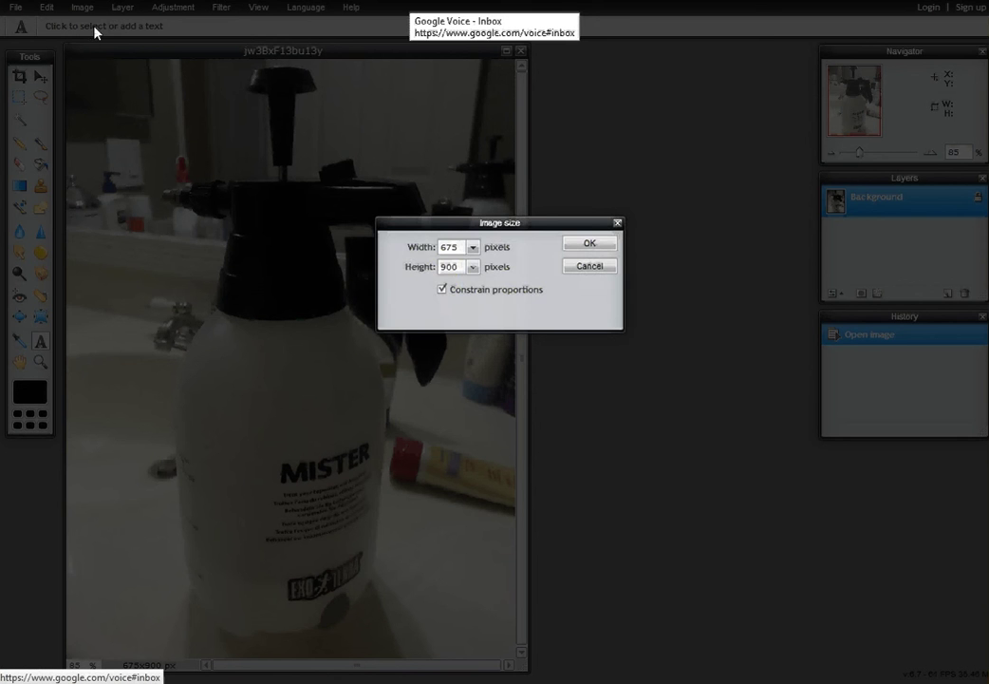
pyautogui.click(443, 271)
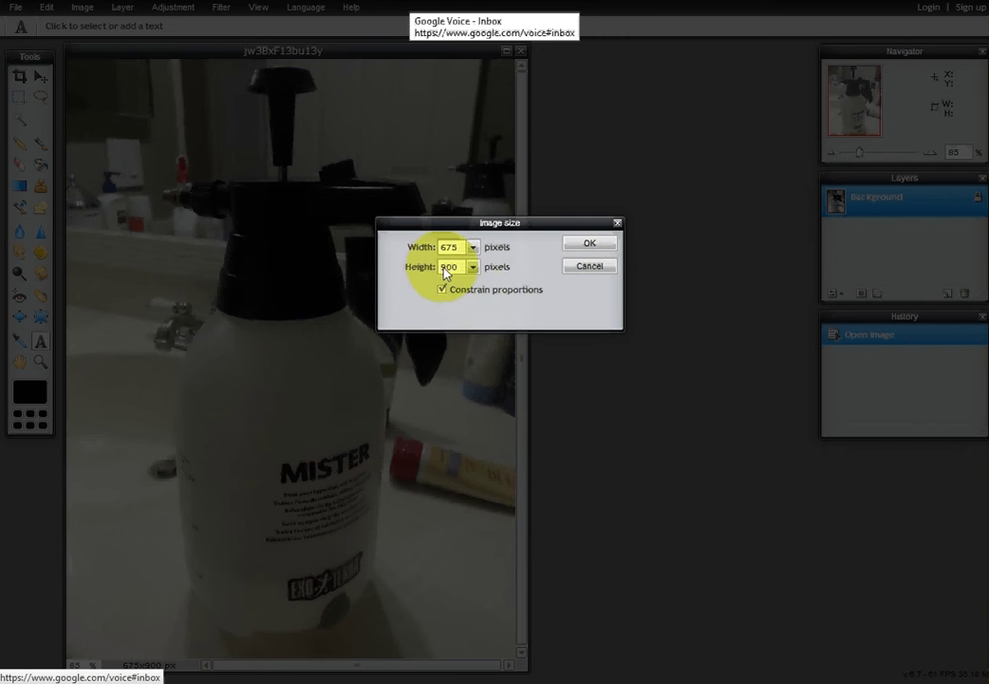
pyautogui.doubleClick(444, 269)
pyautogui.write('900')
# Step: Set the height to 600 so the width becomes 450, and apply the resize
pyautogui.doubleClick(446, 270)
pyautogui.click(447, 270)
pyautogui.doubleClick(446, 270)
pyautogui.click(446, 271)
pyautogui.doubleClick(446, 270)
pyautogui.click(446, 271)
pyautogui.doubleClick(446, 270)
pyautogui.click(445, 272)
pyautogui.doubleClick(454, 267)
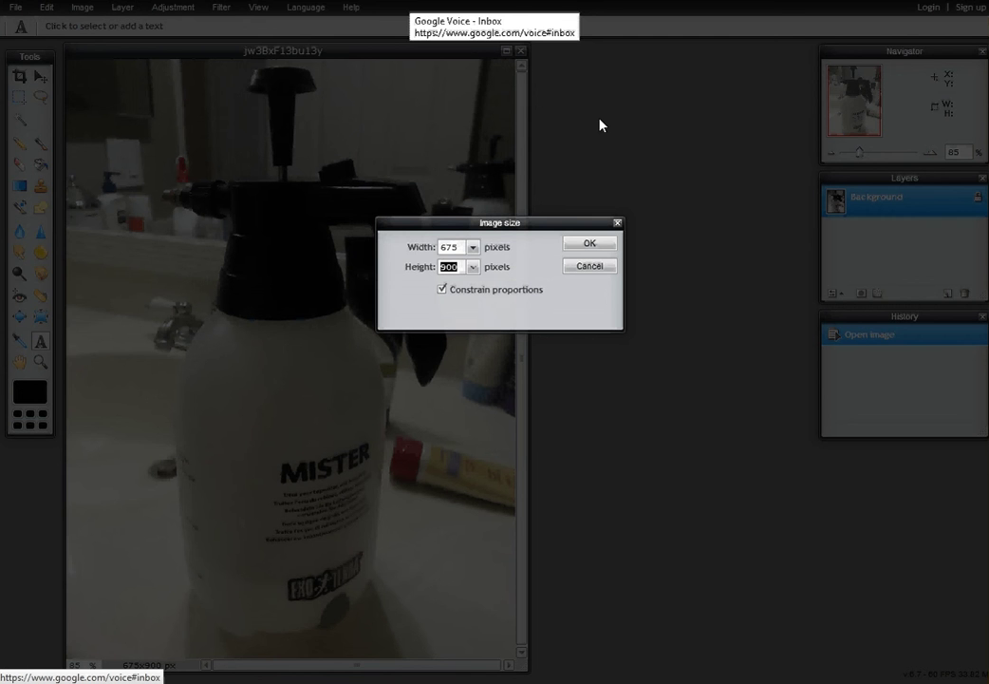
pyautogui.write('600')
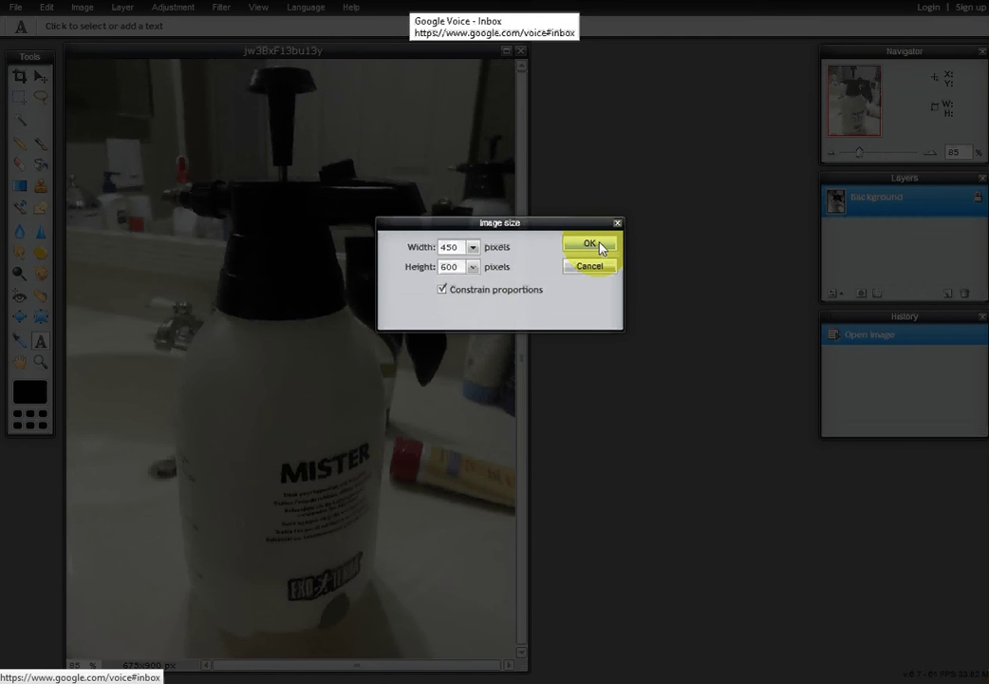
pyautogui.click(600, 245)
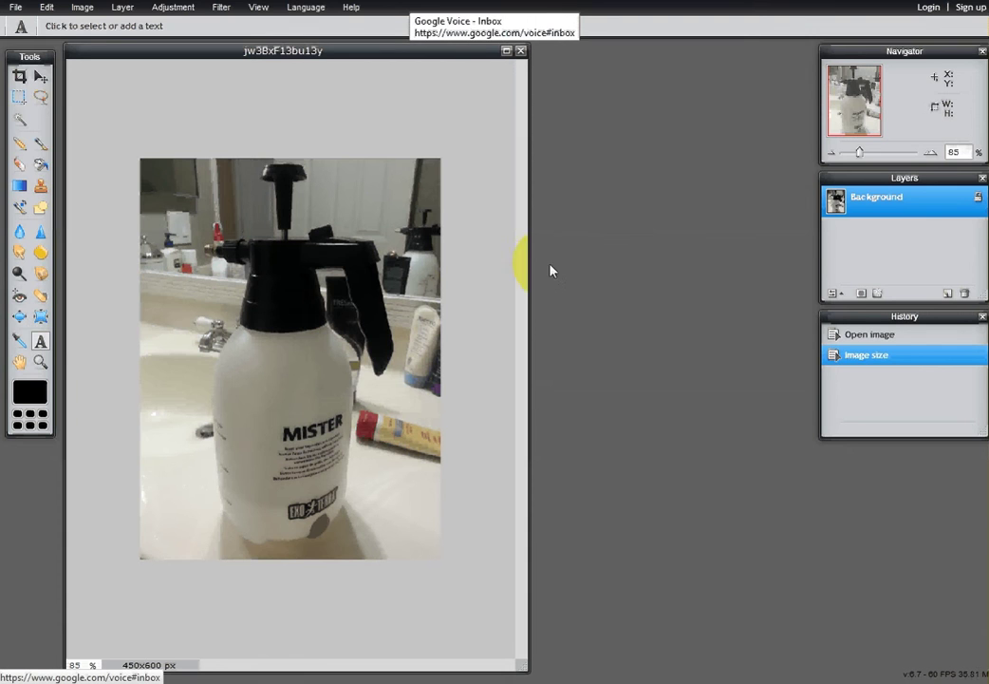
# Step: Bring up the Save image settings from the File menu
pyautogui.moveTo(420, 332); pyautogui.dragTo(177, 124)
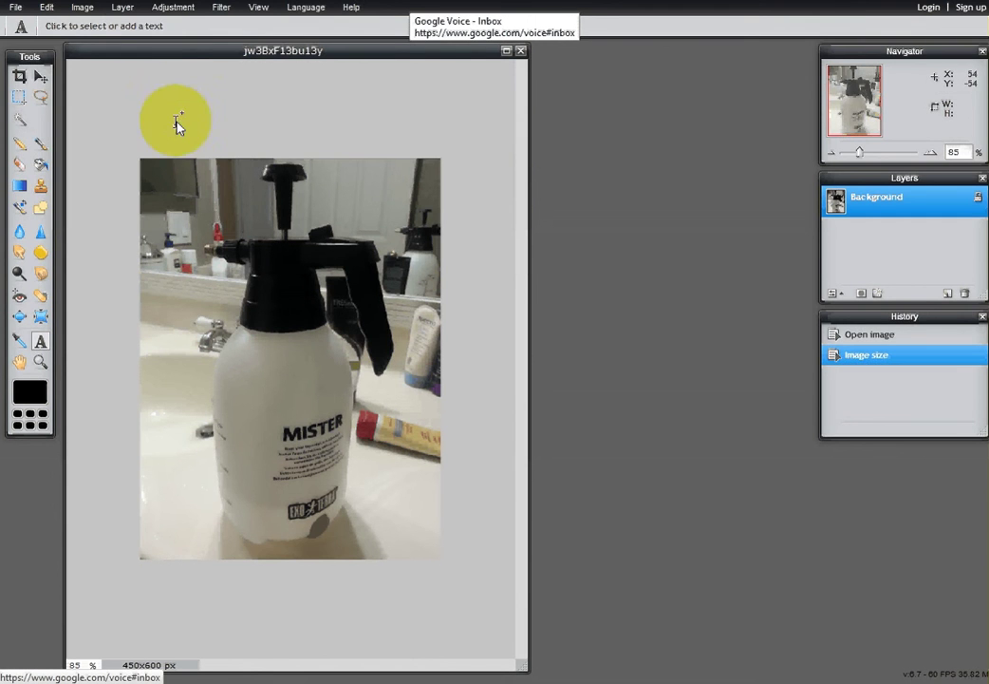
pyautogui.click(28, 10)
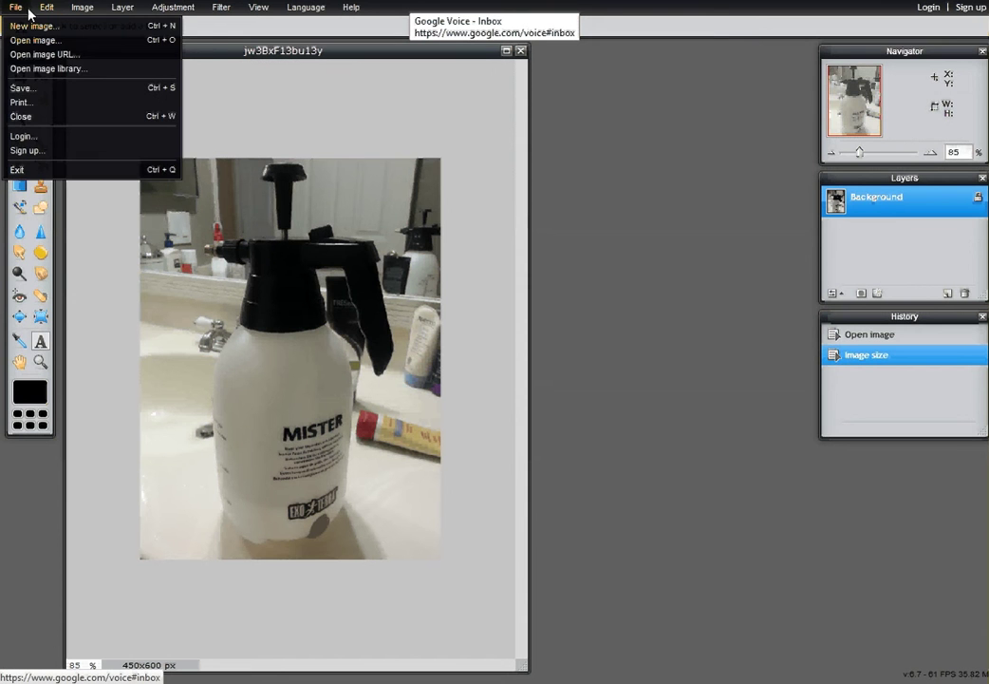
pyautogui.click(397, 59)
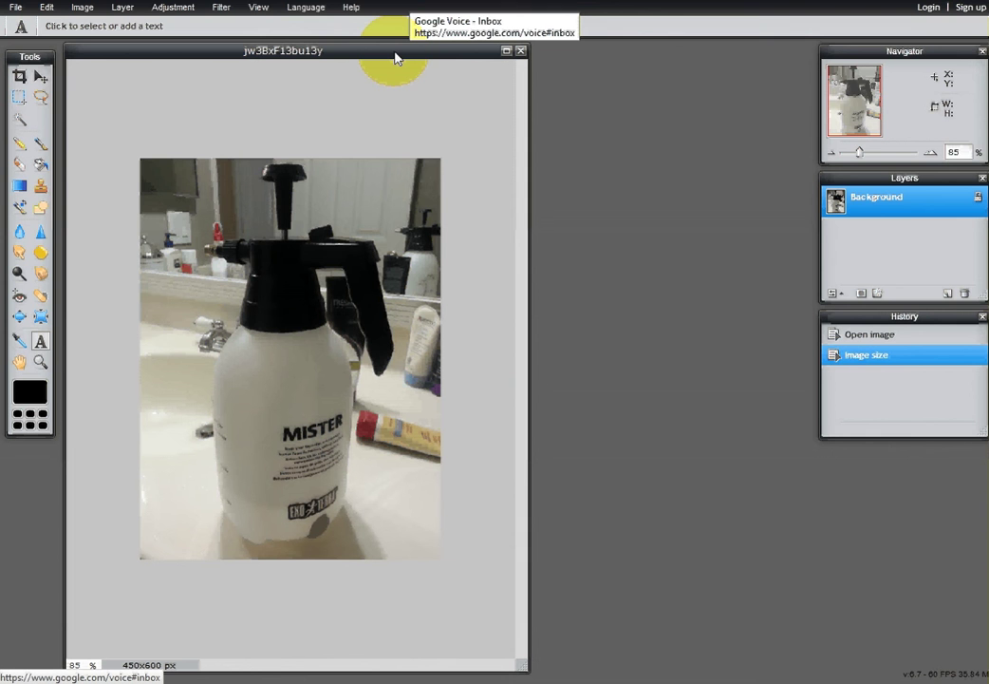
pyautogui.click(28, 13)
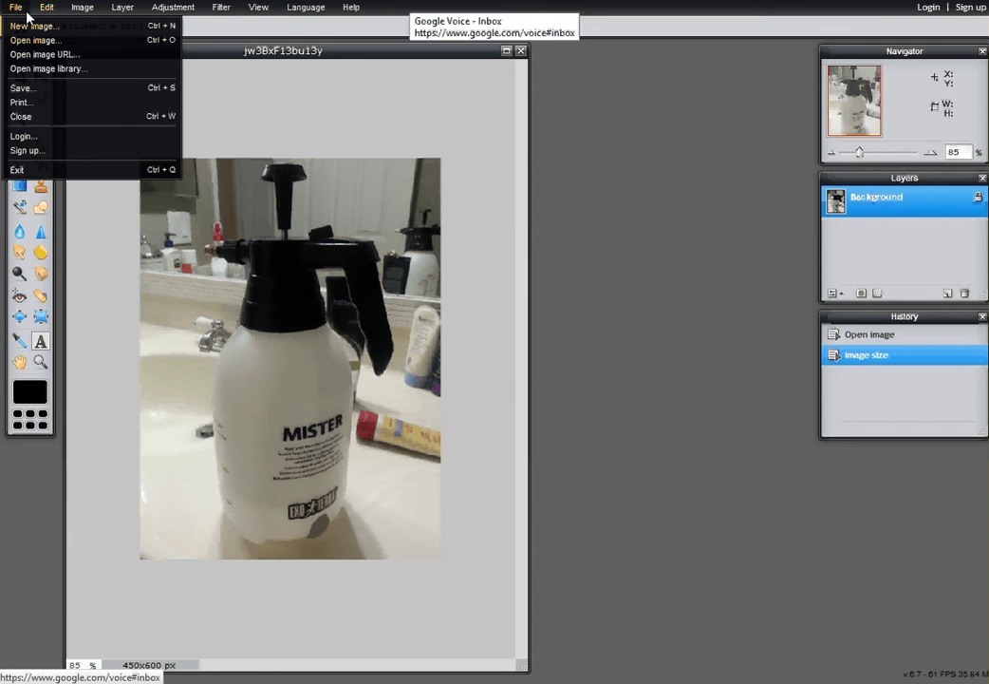
pyautogui.click(52, 88)
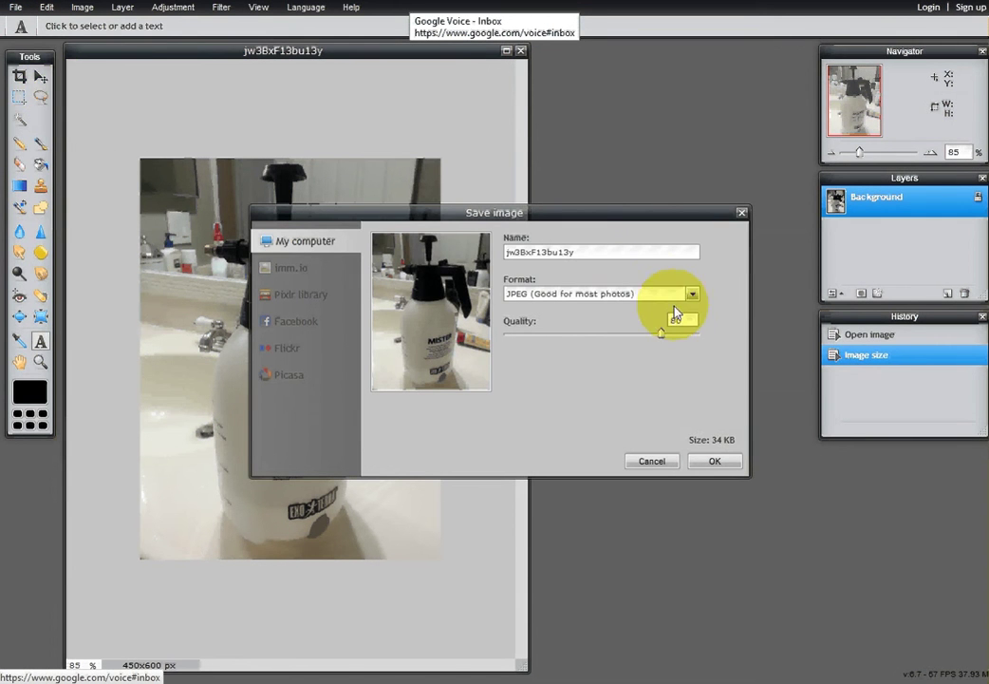
# Step: Set the JPEG quality near 78 and name the file picture4
pyautogui.click(589, 253)
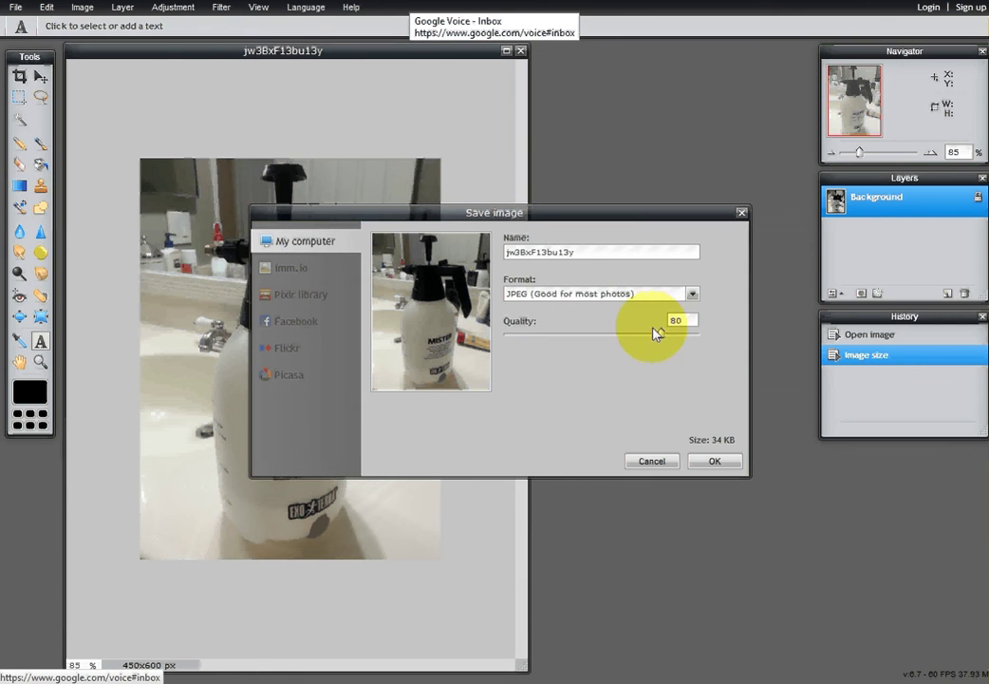
pyautogui.moveTo(662, 339); pyautogui.dragTo(703, 337)
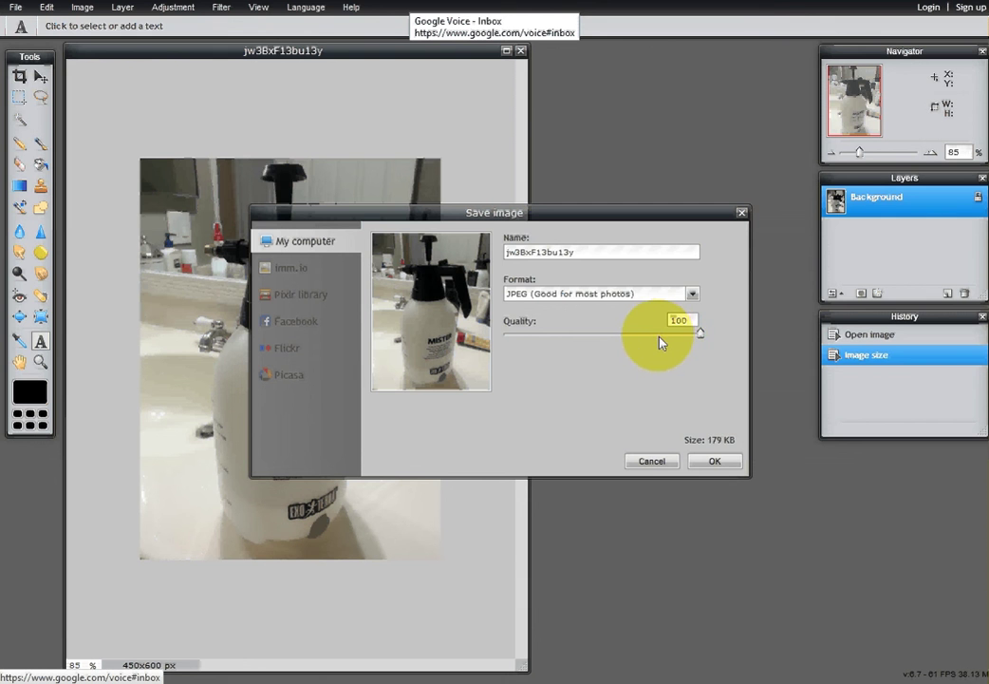
pyautogui.click(658, 337)
pyautogui.moveTo(657, 339)
pyautogui.mouseDown()
pyautogui.moveTo(705, 337)
pyautogui.moveTo(656, 337)
pyautogui.mouseUp()
pyautogui.doubleClick(606, 254)
pyautogui.press('BackSpace')
pyautogui.write('Sak')
pyautogui.press('BackSpace')
pyautogui.press('BackSpace')
pyautogui.press('BackSpace')
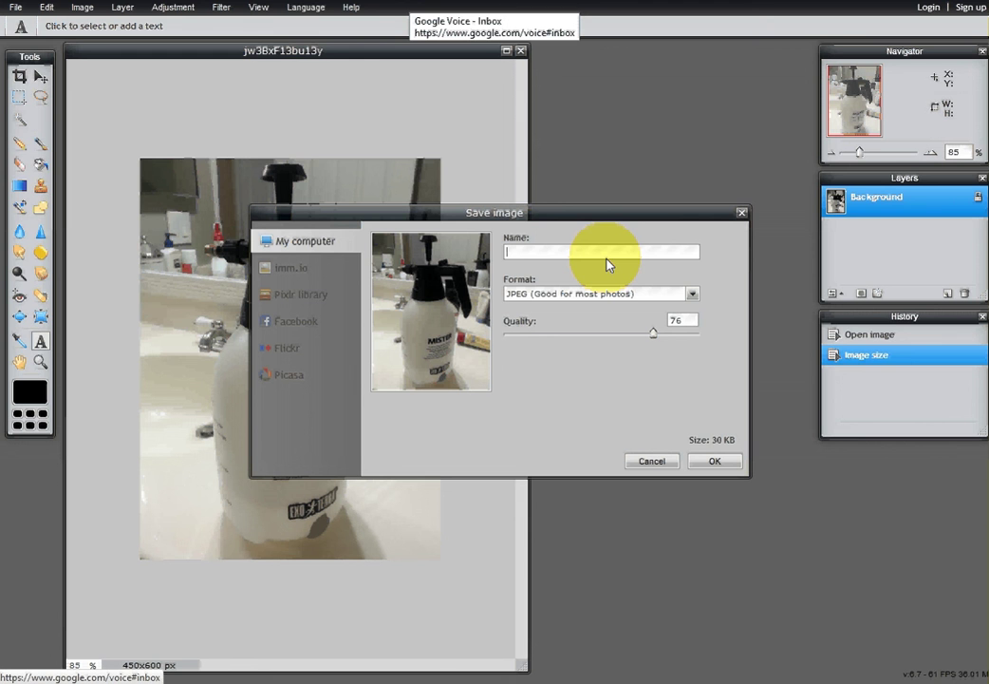
pyautogui.write('picture4')
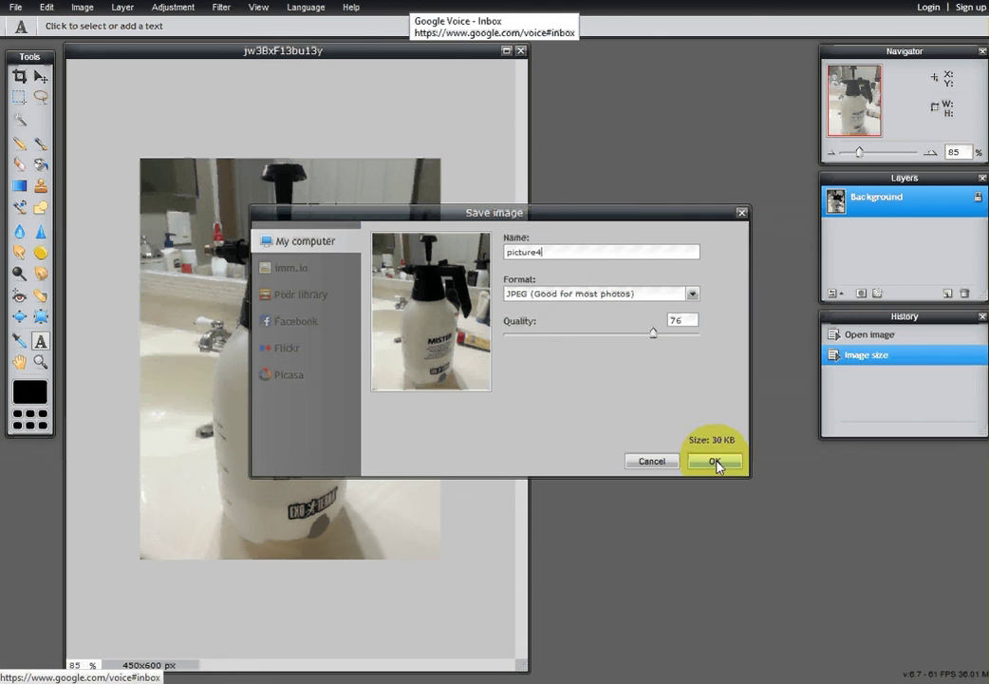
pyautogui.moveTo(654, 334); pyautogui.dragTo(659, 335)
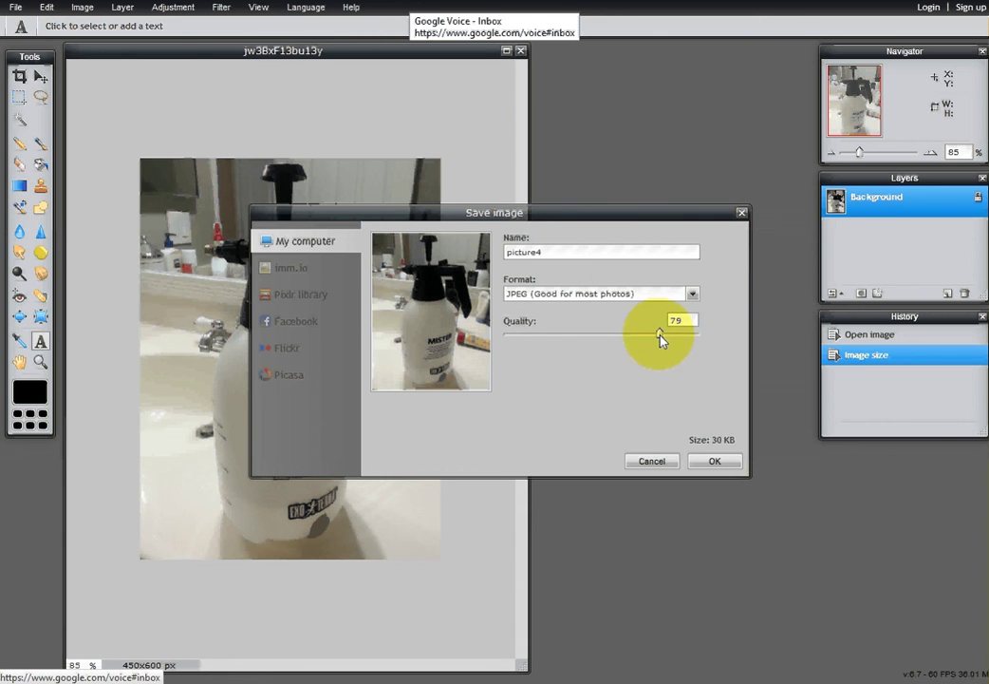
pyautogui.click(715, 463)
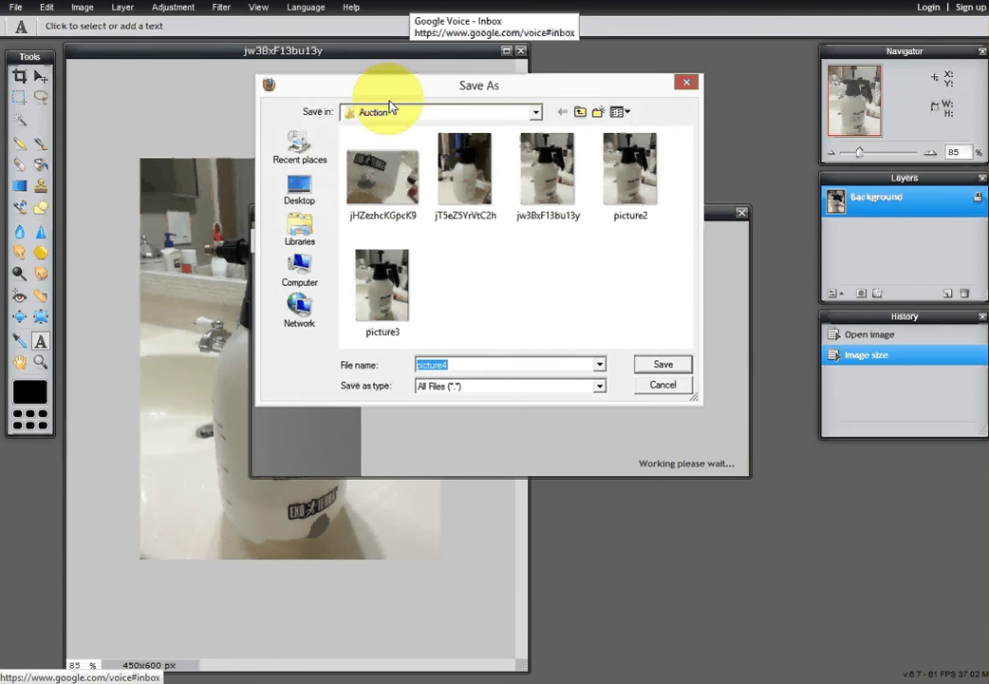
# Step: Save picture4 into the Auction folder
pyautogui.moveTo(347, 91); pyautogui.dragTo(345, 168)
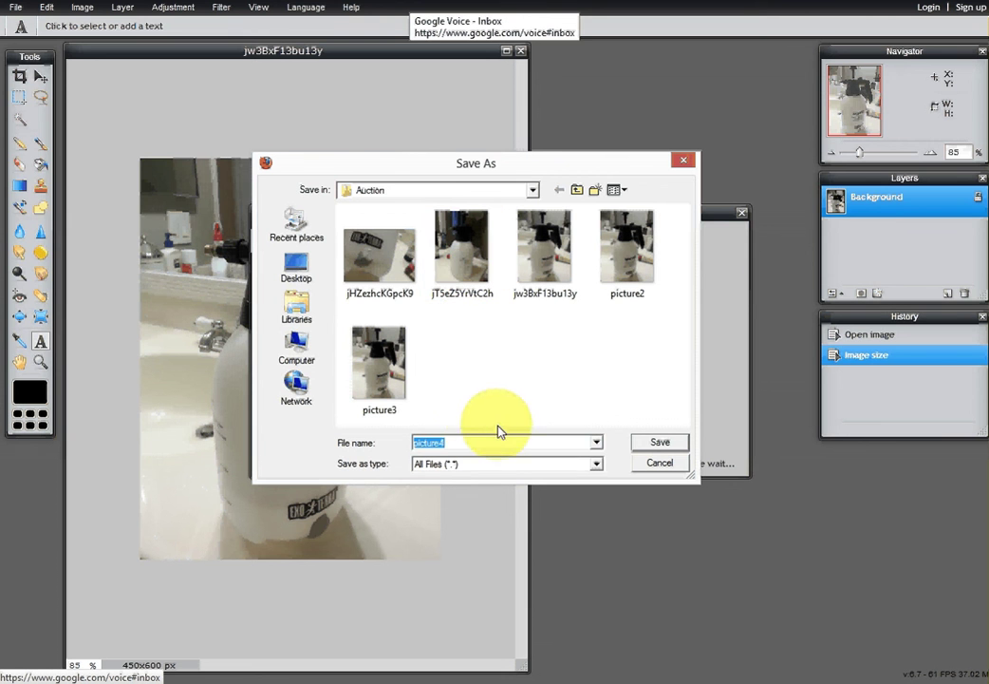
pyautogui.click(463, 445)
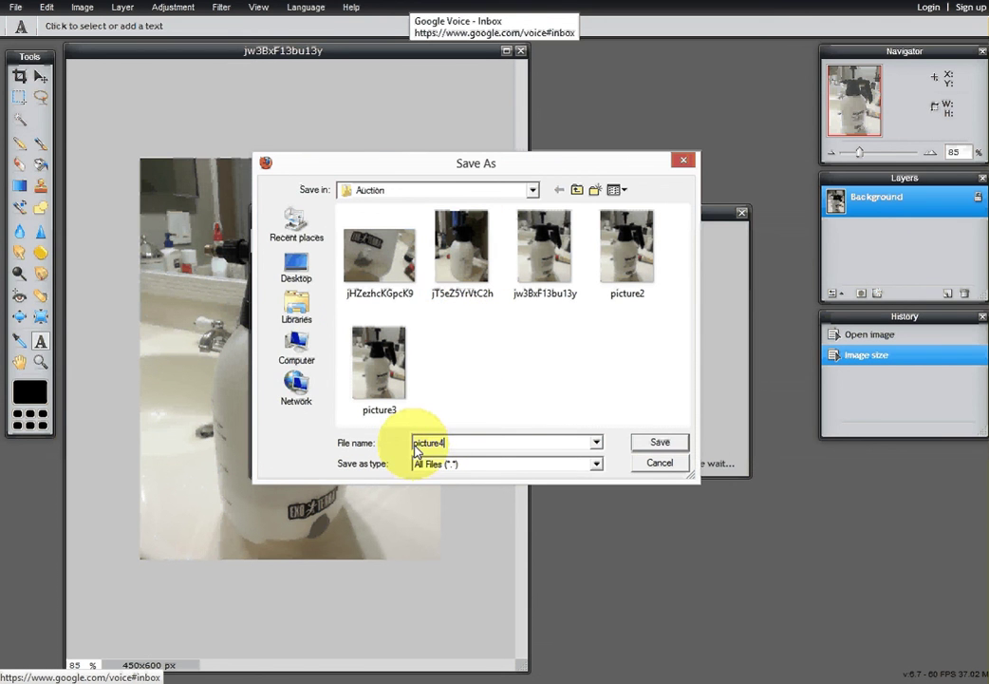
pyautogui.click(657, 444)
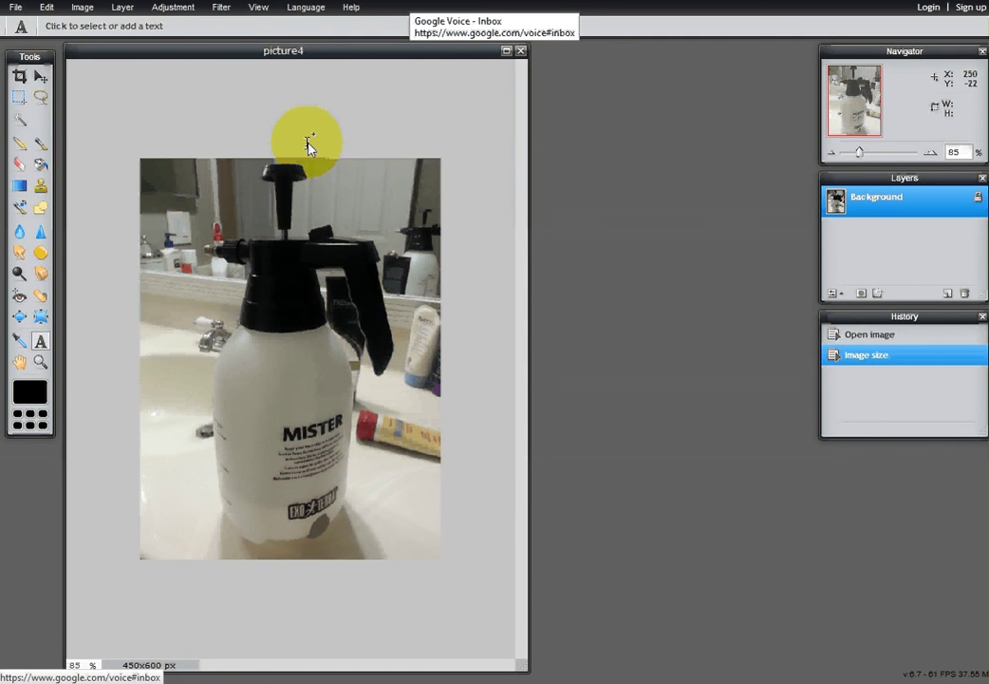
# Step: Crop to the bottle's top, then undo the crop to restore 450x600
pyautogui.click(19, 77)
pyautogui.moveTo(189, 193); pyautogui.dragTo(413, 412)
pyautogui.press('Return')
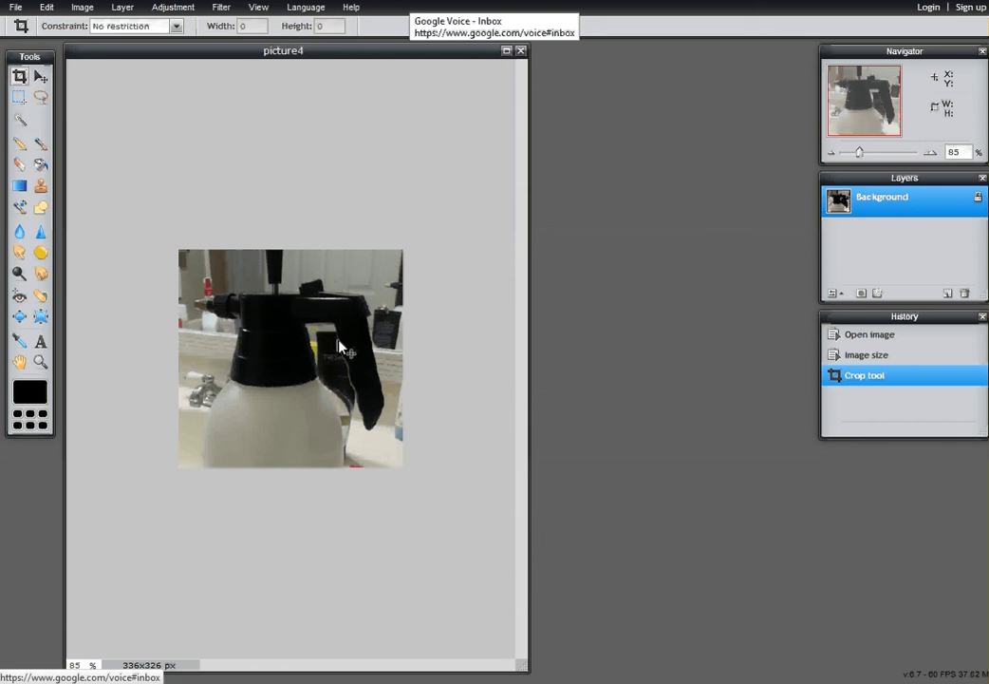
pyautogui.hotkey('ctrl', 'z')
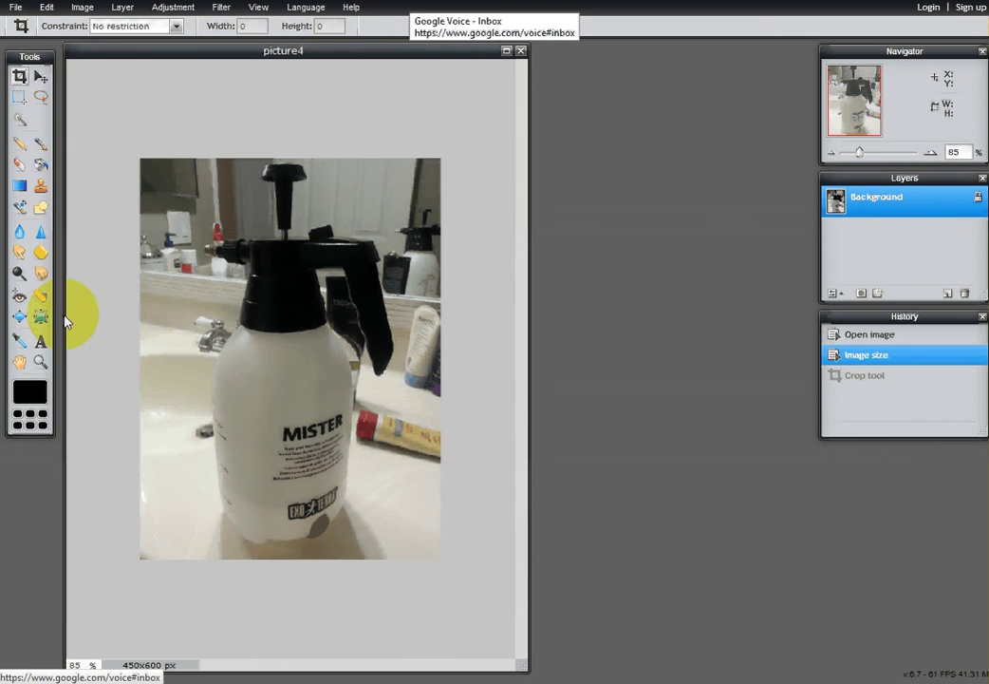
# Step: Add a black HELLO text layer on the sink left of the bottle
pyautogui.click(41, 342)
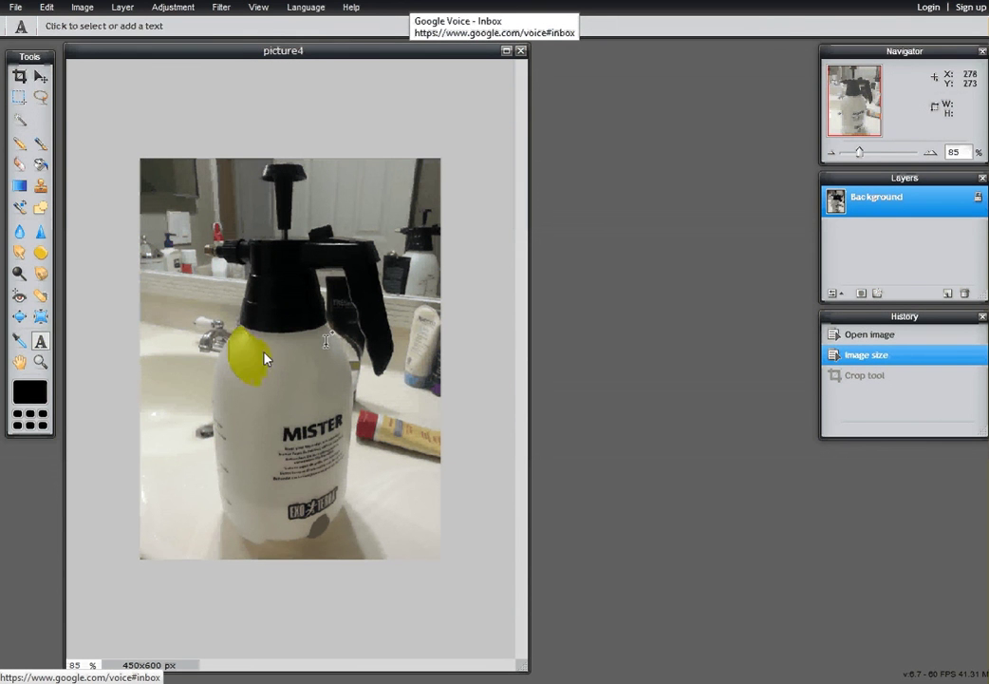
pyautogui.click(164, 465)
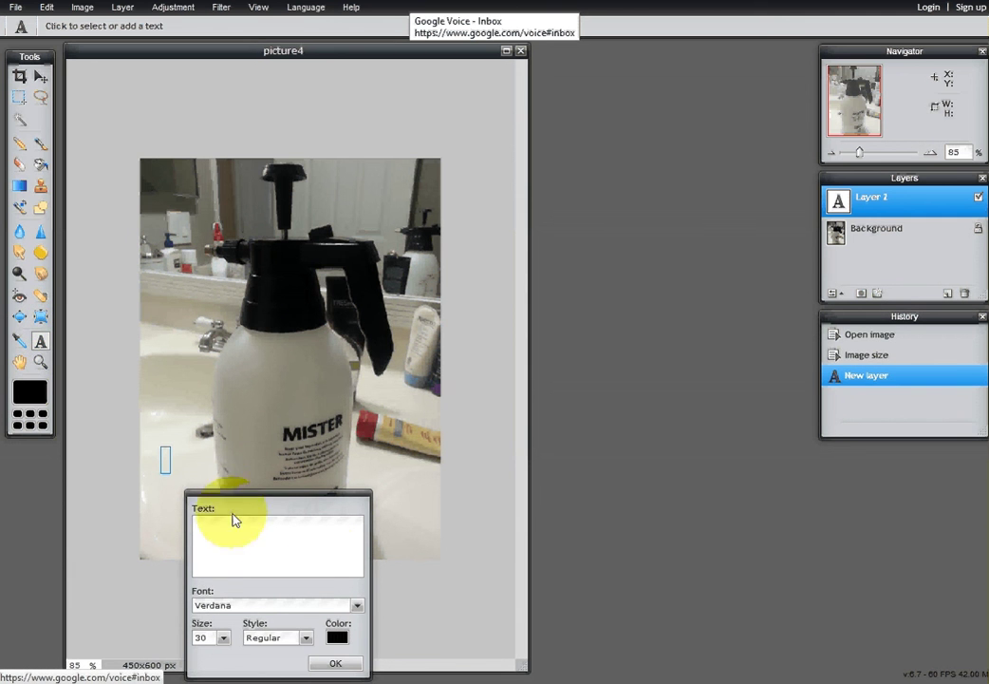
pyautogui.moveTo(234, 520); pyautogui.dragTo(359, 420)
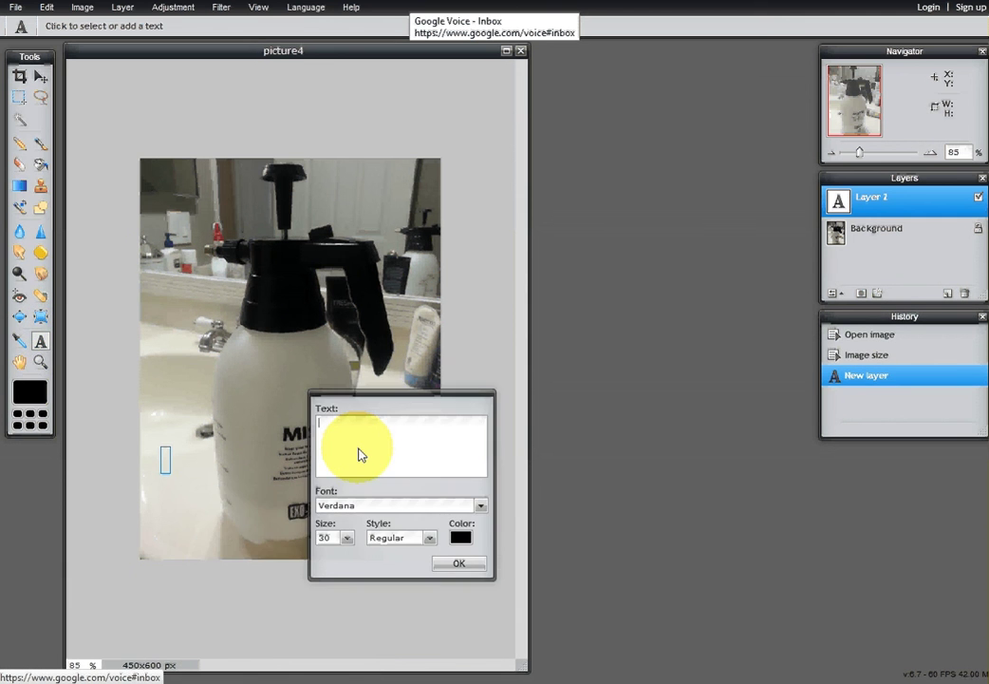
pyautogui.write('HELLO')
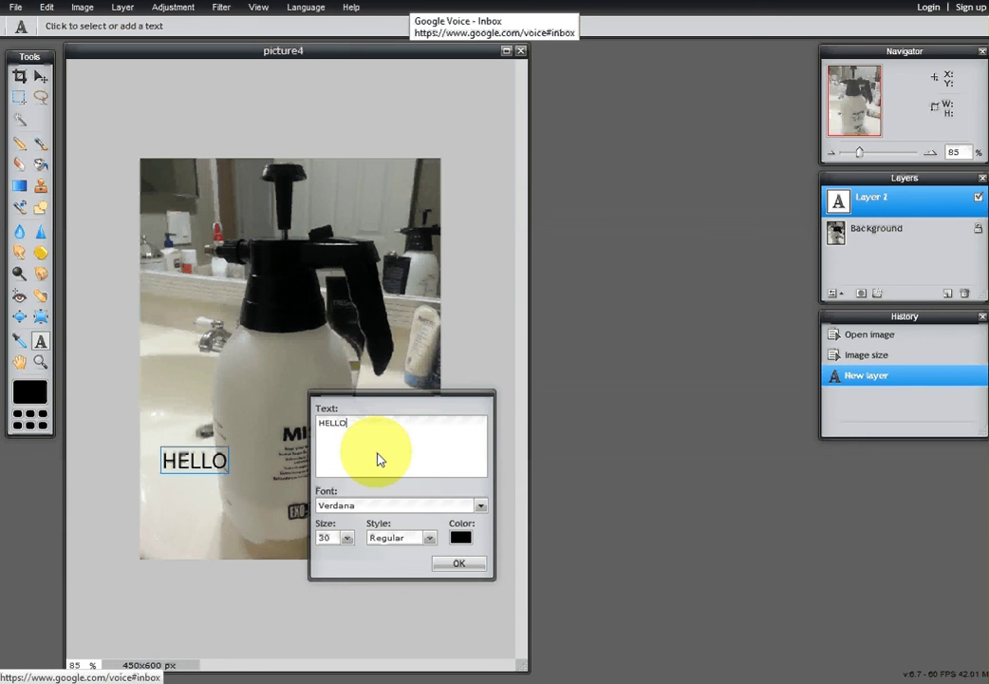
pyautogui.moveTo(434, 405)
pyautogui.mouseDown()
pyautogui.moveTo(569, 404)
pyautogui.moveTo(540, 386)
pyautogui.mouseUp()
pyautogui.click(19, 142)
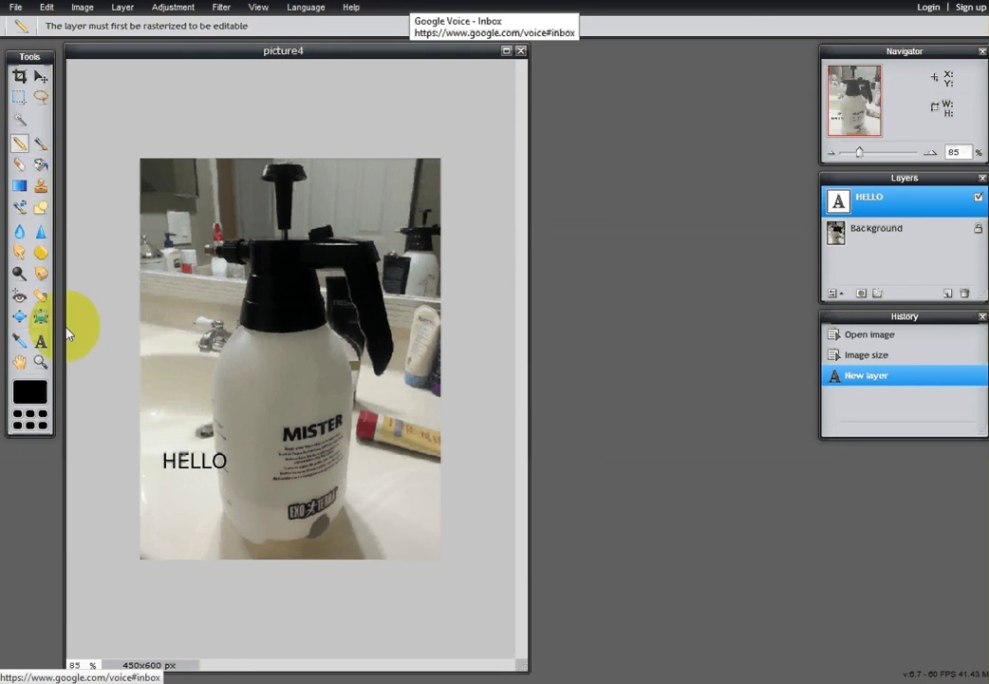
pyautogui.click(157, 8)
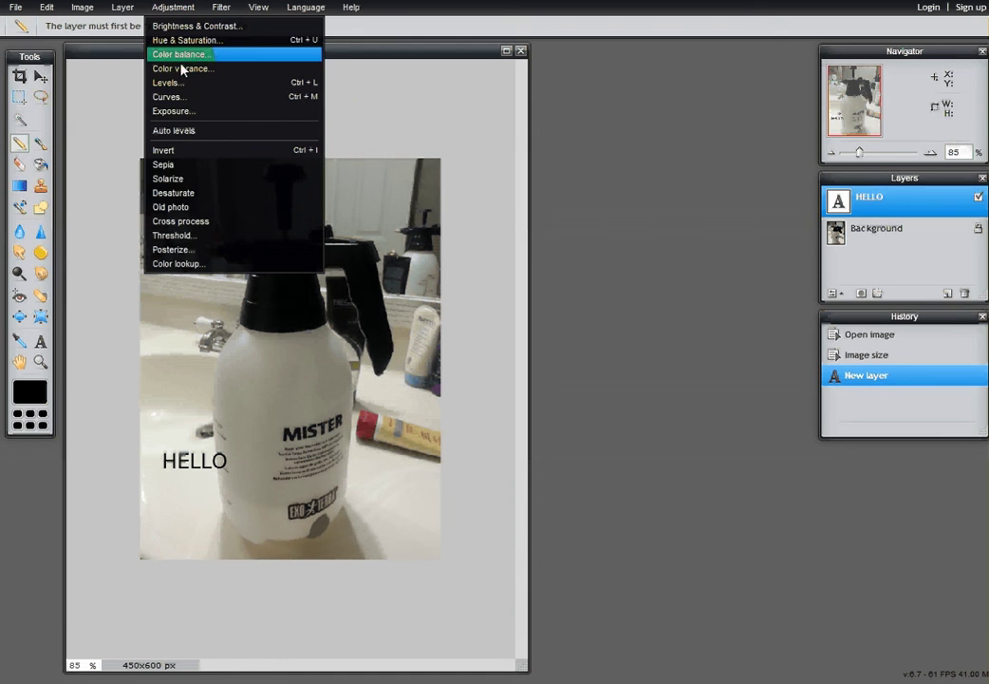
pyautogui.click(386, 60)
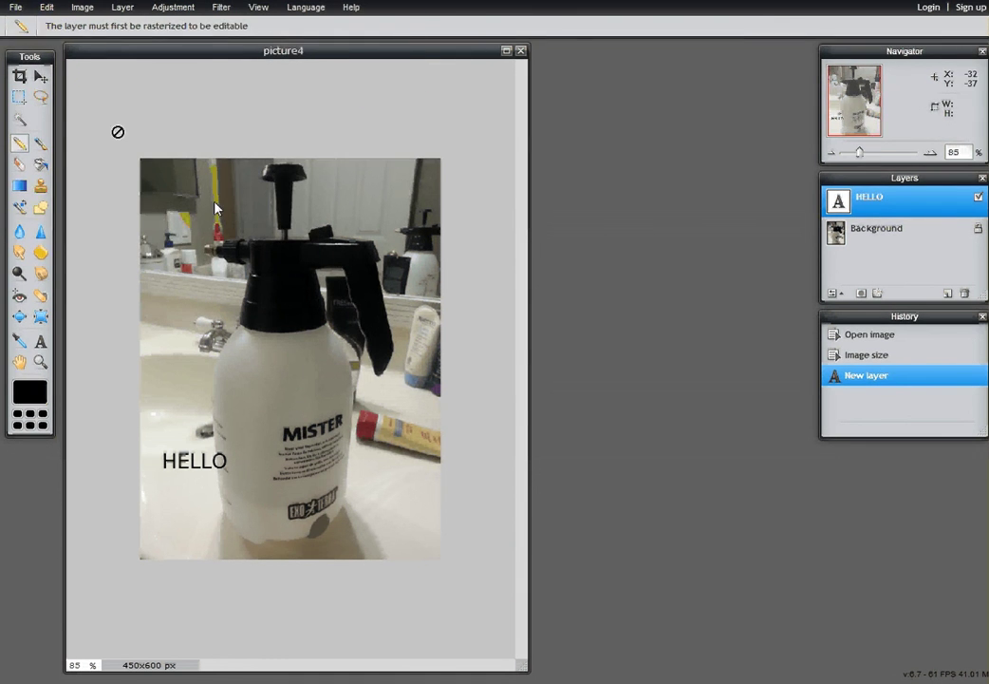